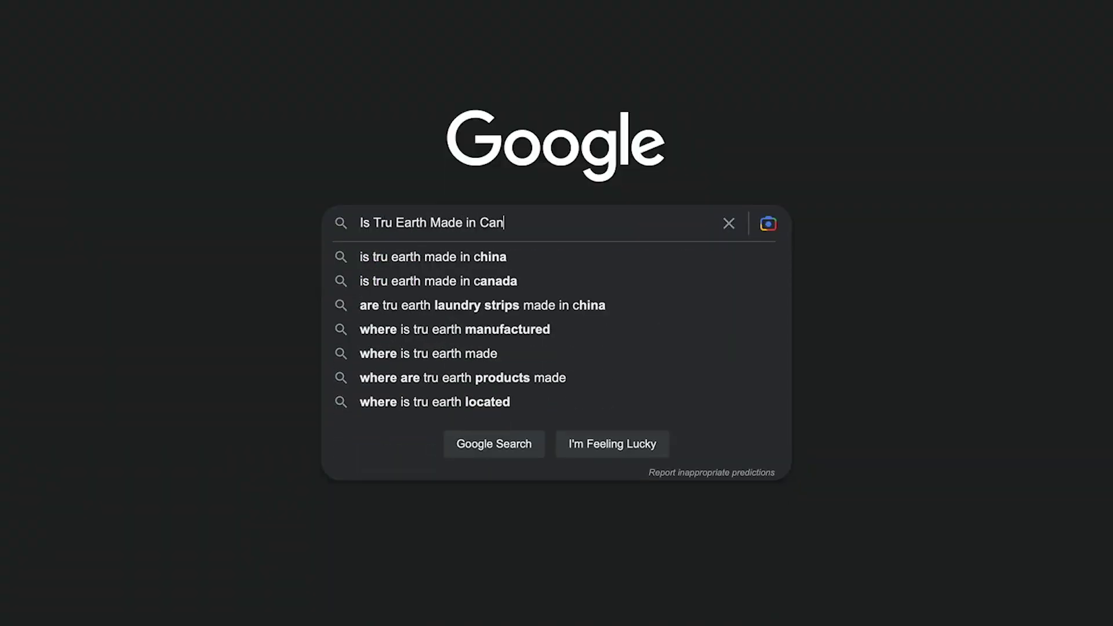
Step: Search Google for whether Tru Earth is made in Canada
key(Return)
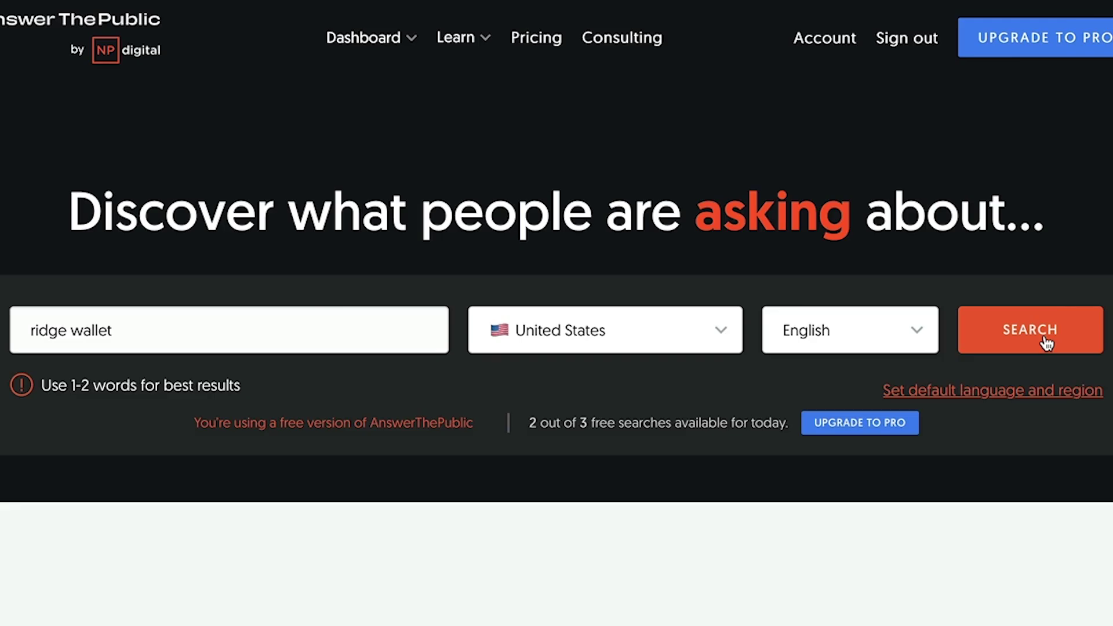
Step: Search AnswerThePublic for "ridge wallet" with United States and English selected, and examine the wheel of questions people ask
click(1044, 340)
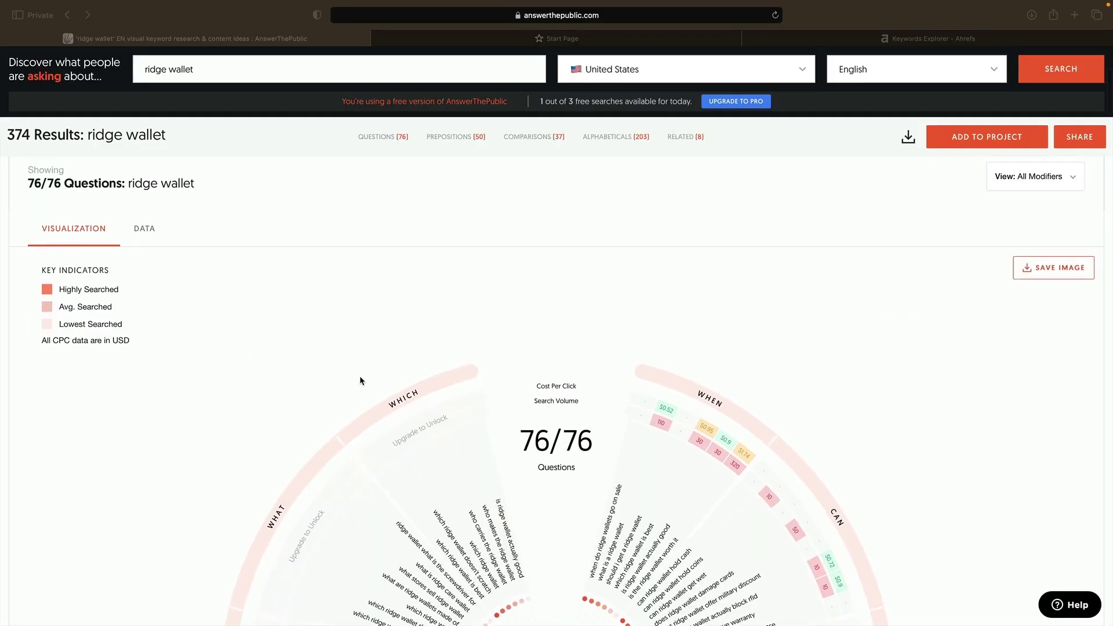
scroll(360, 381, down, 1)
scroll(360, 376, down, 3)
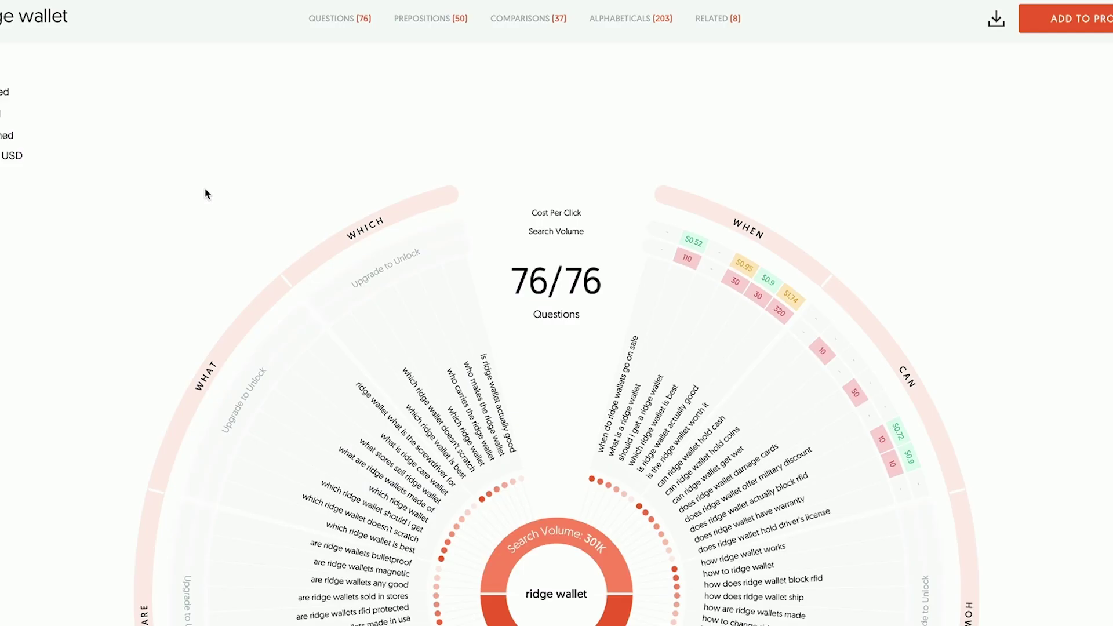
scroll(206, 189, down, 1)
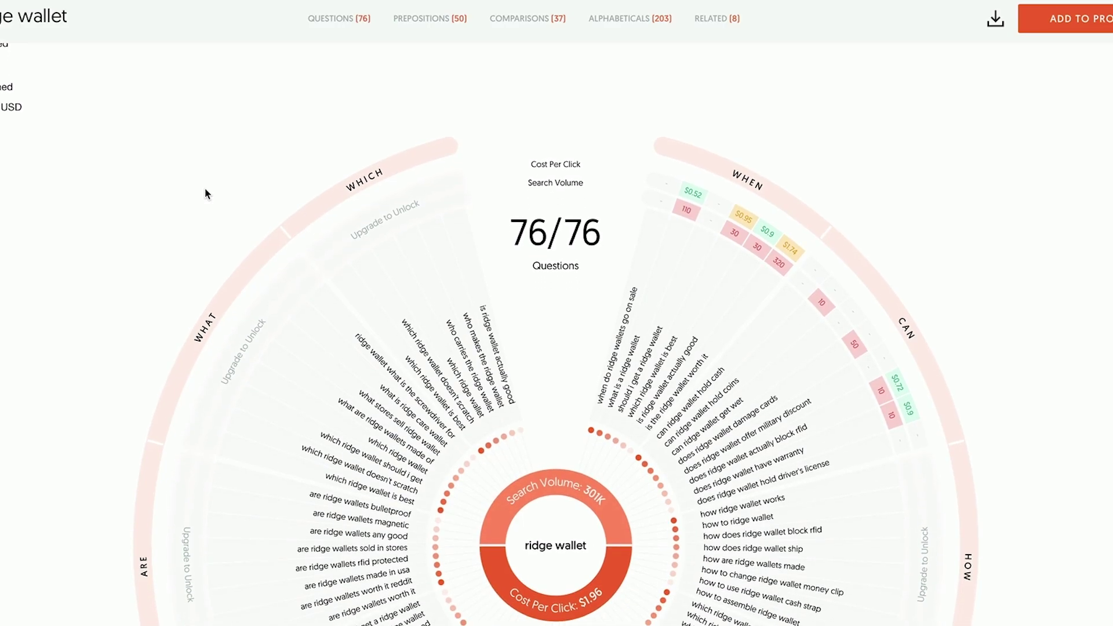
scroll(206, 194, down, 8)
scroll(250, 203, up, 10)
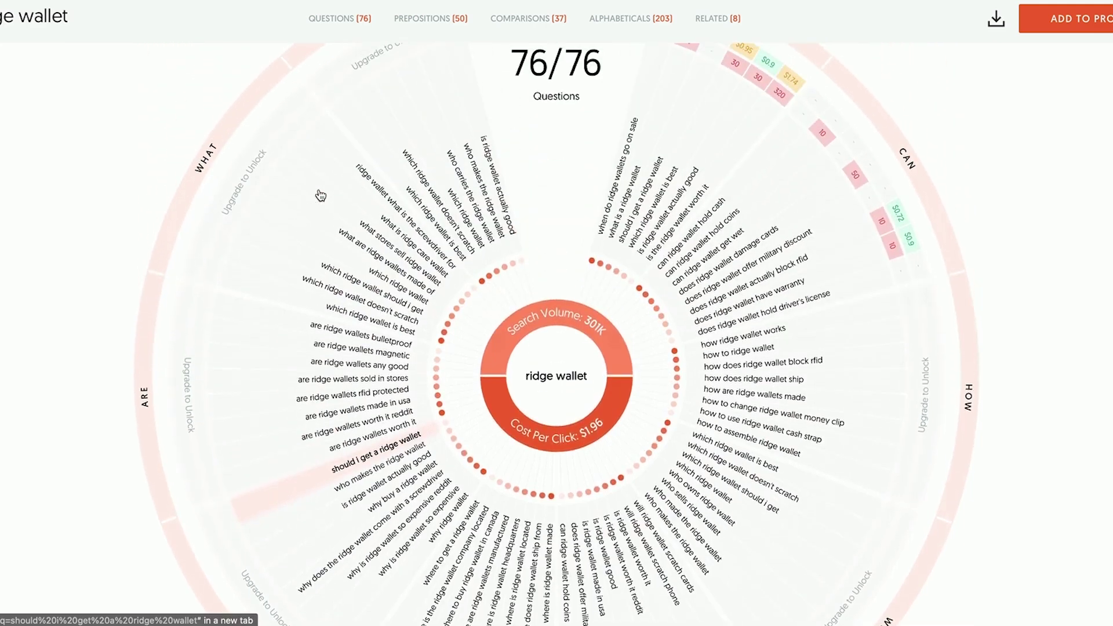
scroll(353, 136, down, 1)
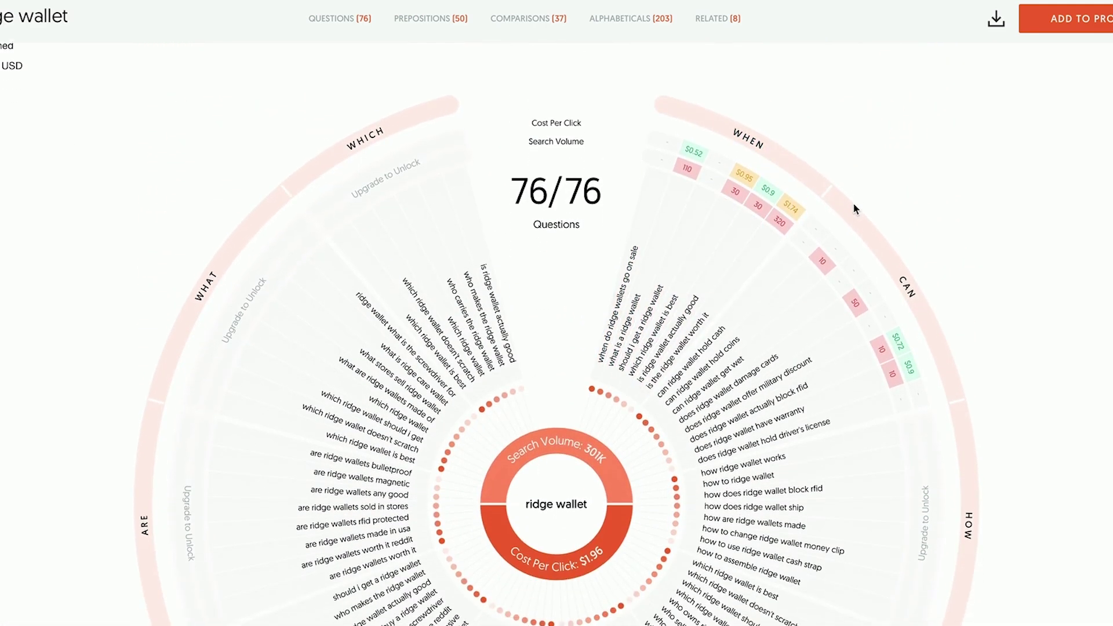
scroll(899, 244, down, 2)
scroll(899, 244, down, 1)
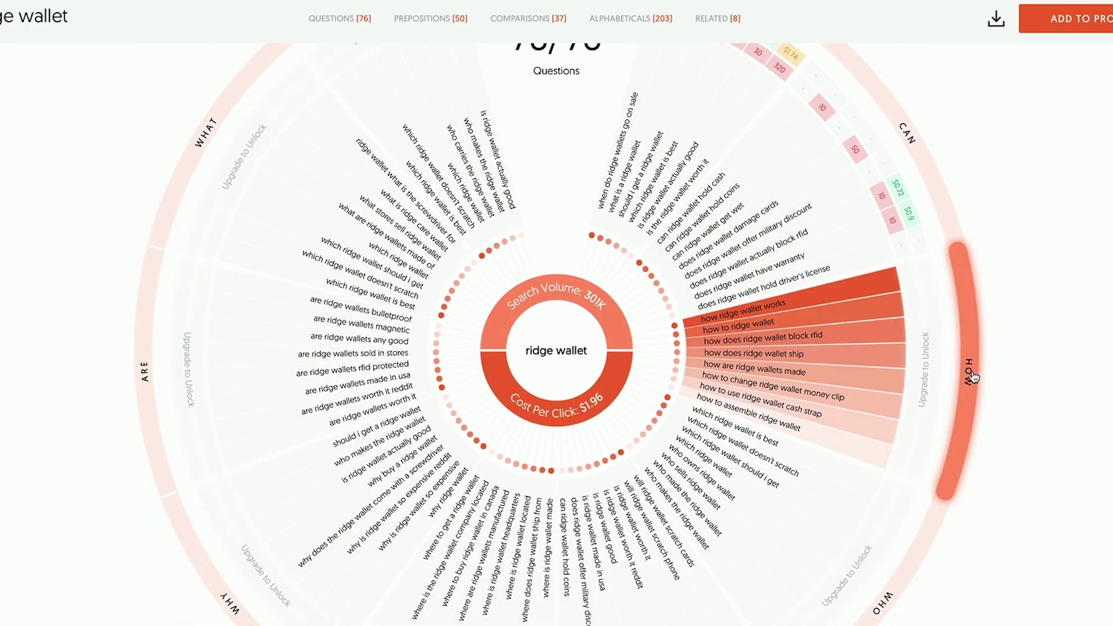
scroll(974, 308, down, 4)
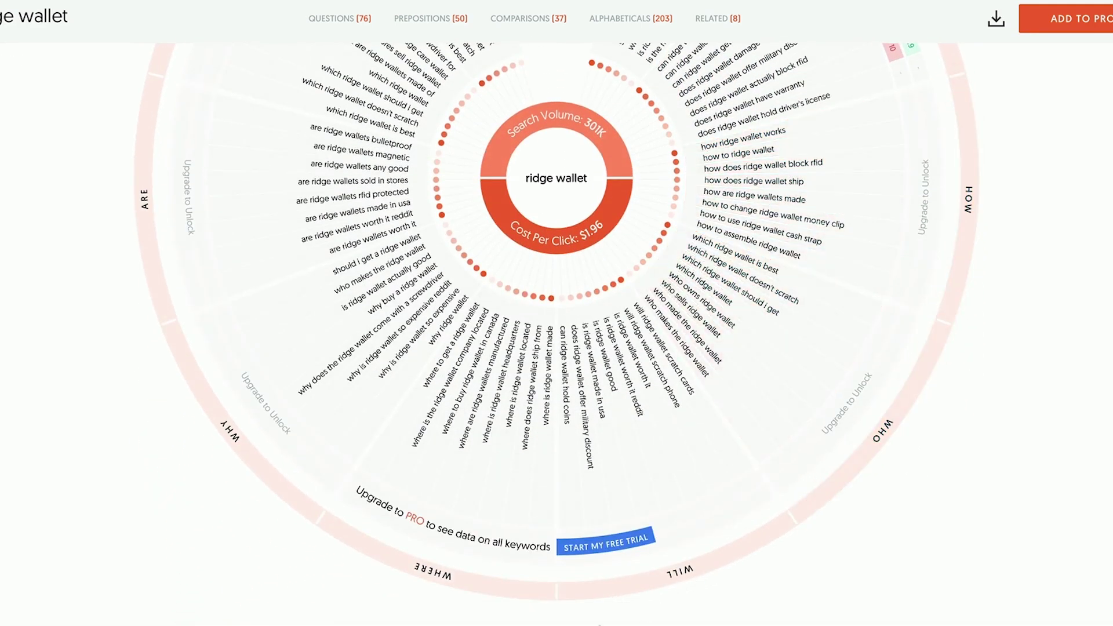
scroll(261, 464, up, 6)
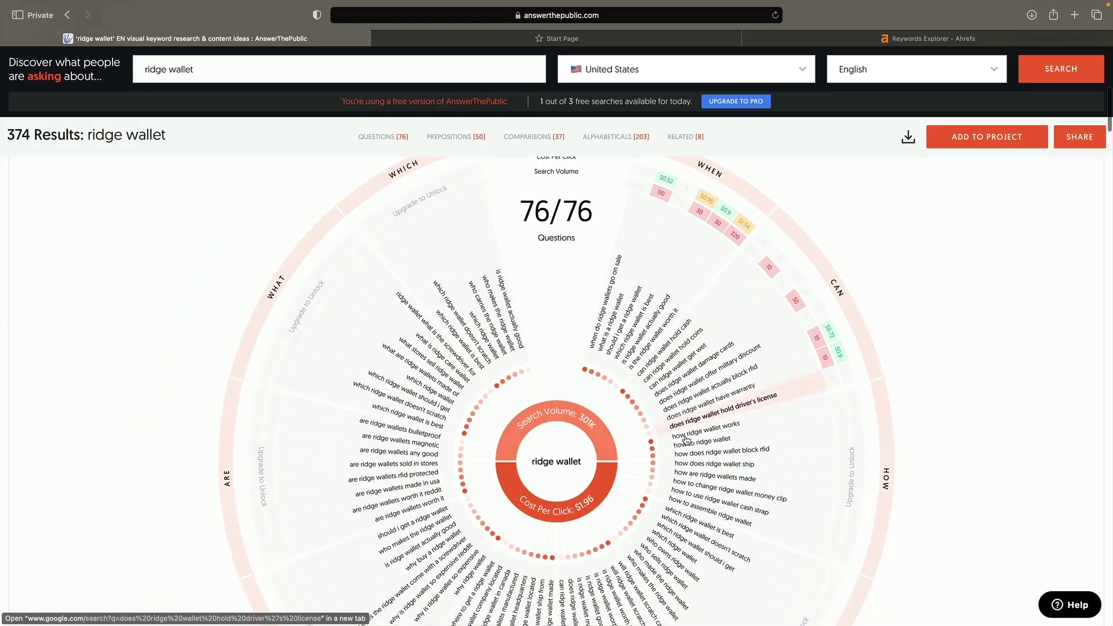
scroll(762, 486, down, 3)
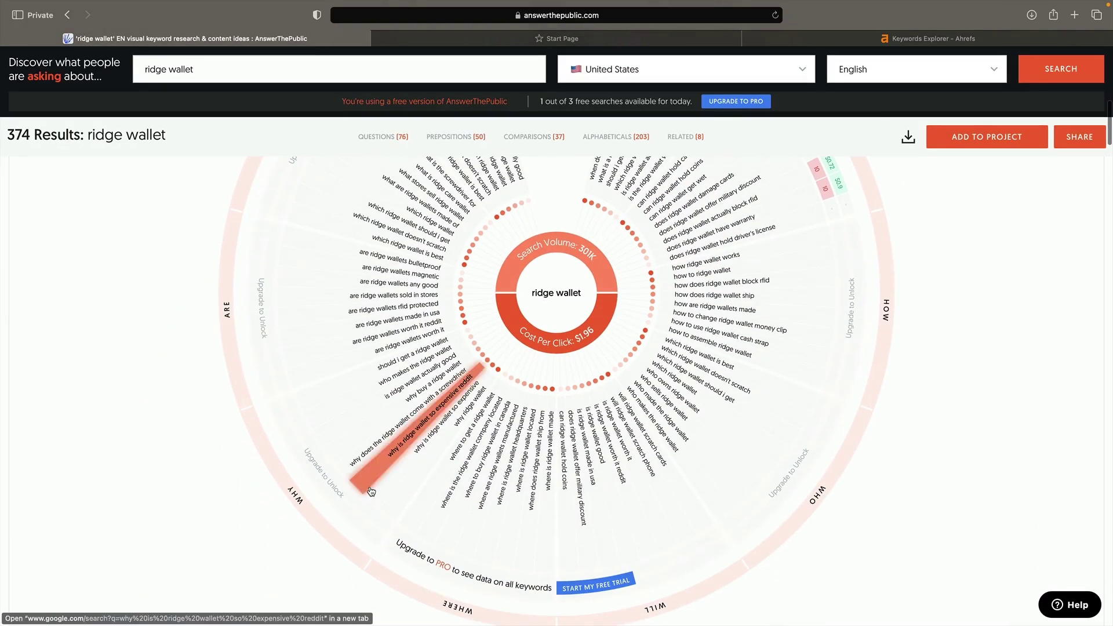
scroll(371, 492, up, 5)
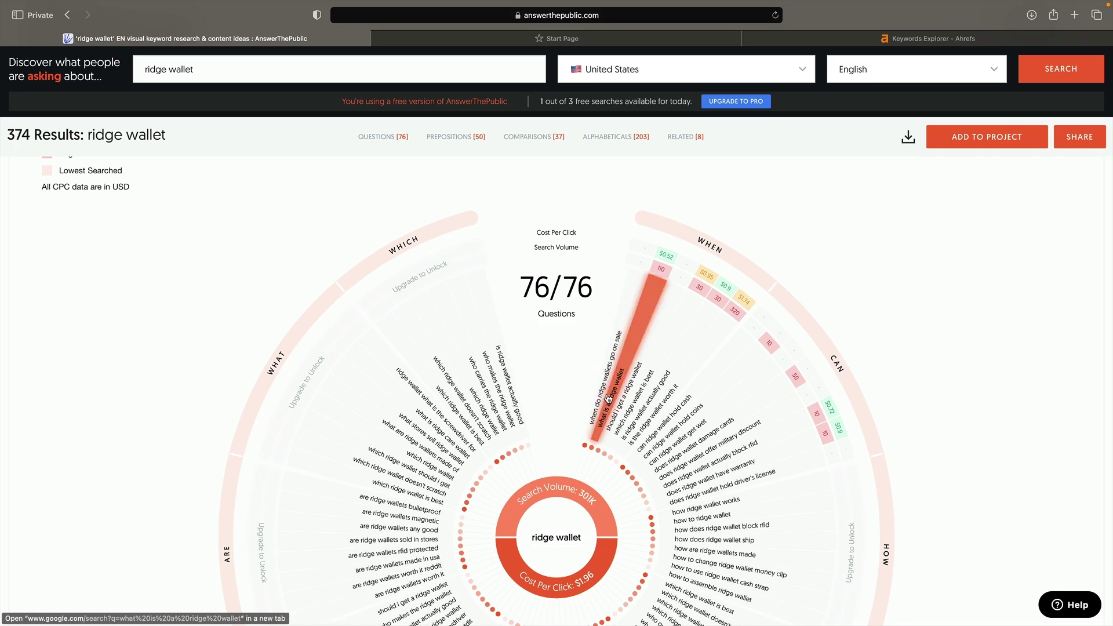
Step: Examine the prepositions wheel for ridge wallet, including the without, with, for, near, can, to and is groups
scroll(611, 400, down, 10)
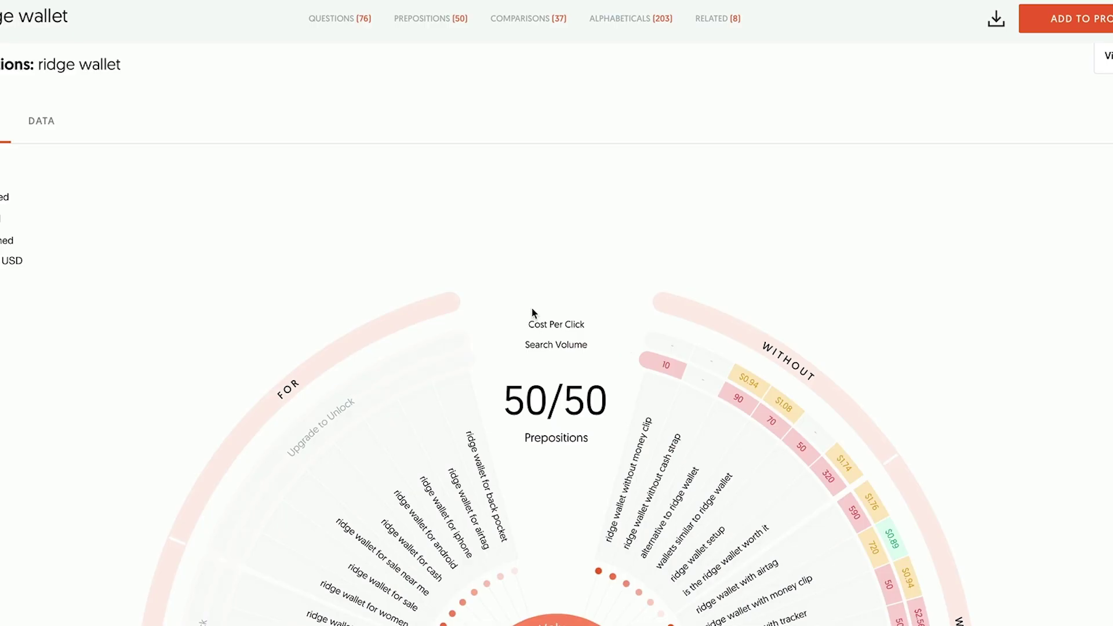
scroll(599, 246, down, 3)
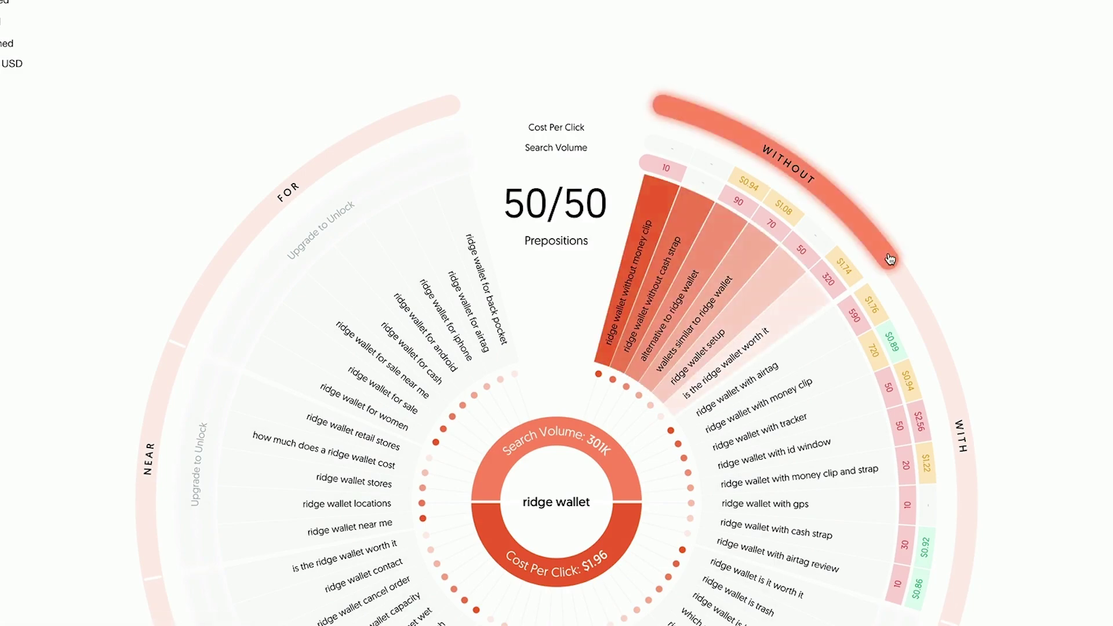
scroll(890, 259, down, 2)
scroll(920, 410, down, 4)
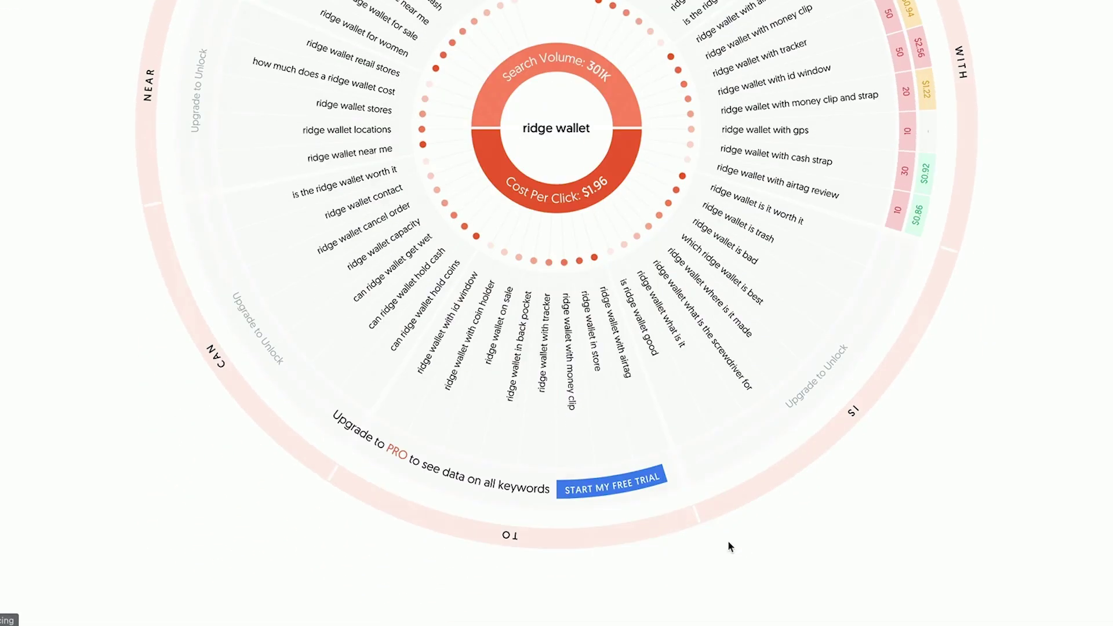
scroll(478, 532, up, 6)
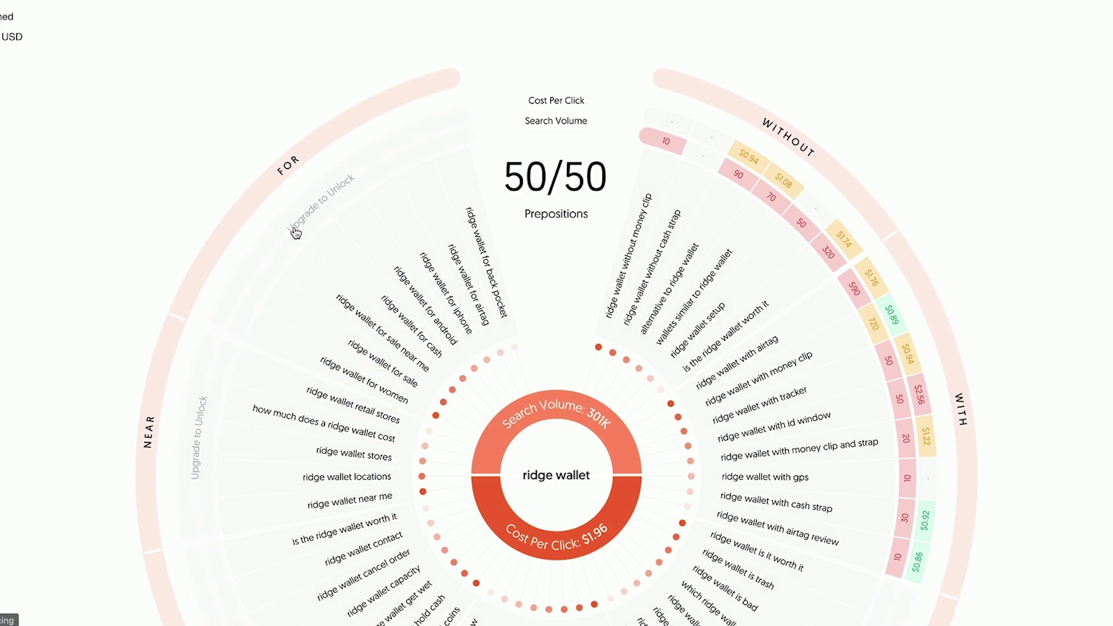
scroll(519, 197, down, 2)
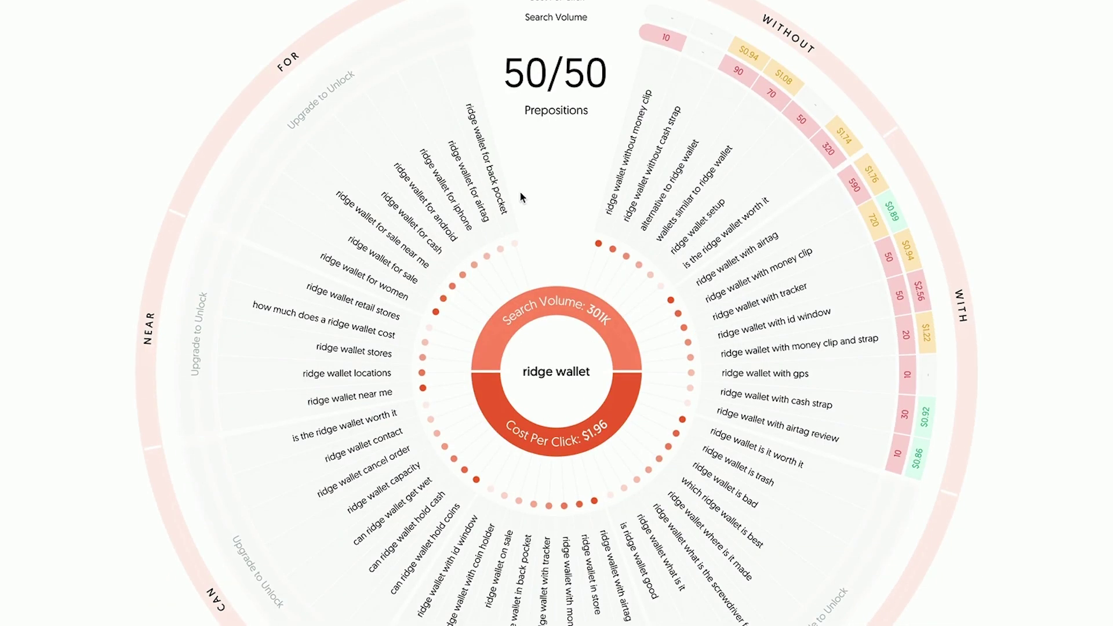
scroll(520, 195, down, 3)
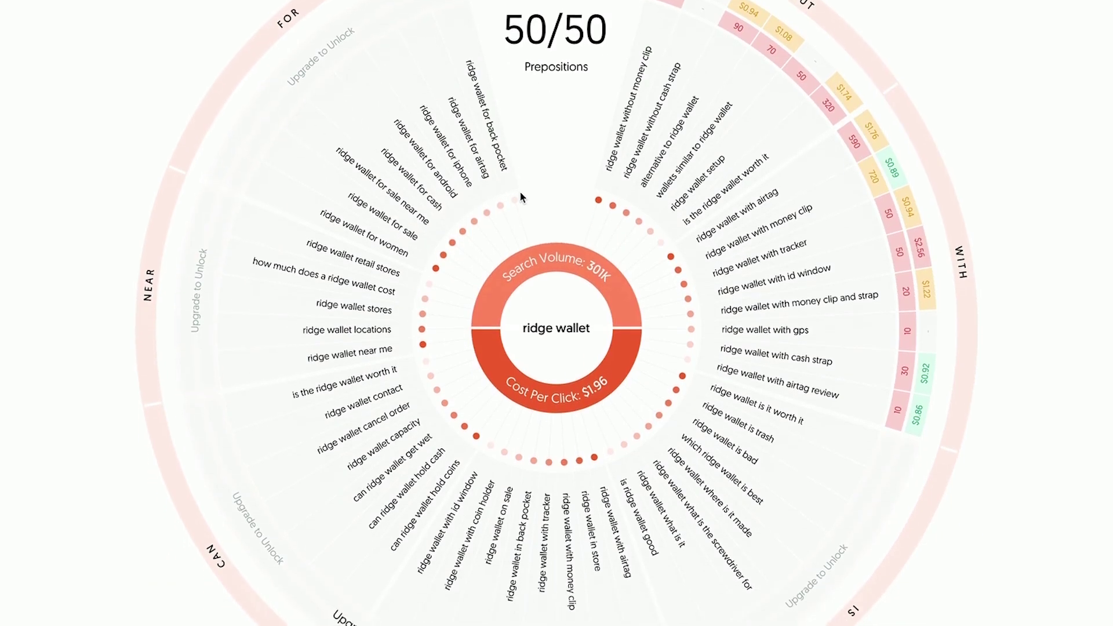
scroll(520, 190, down, 10)
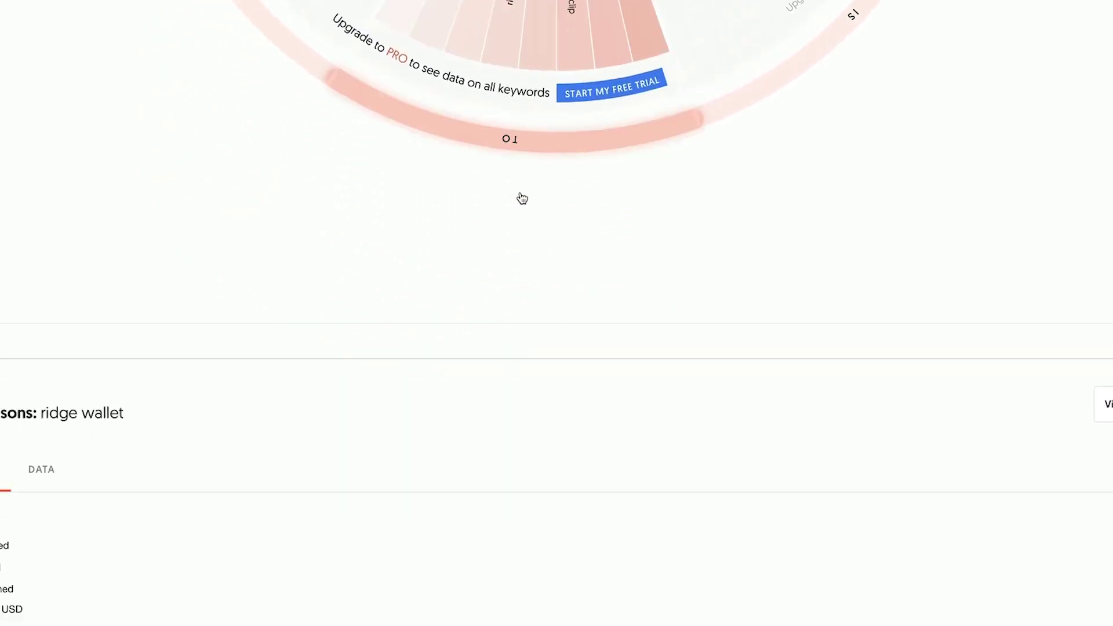
Step: Look through the alphabetical keyword lists for ridge wallet
scroll(338, 393, down, 2)
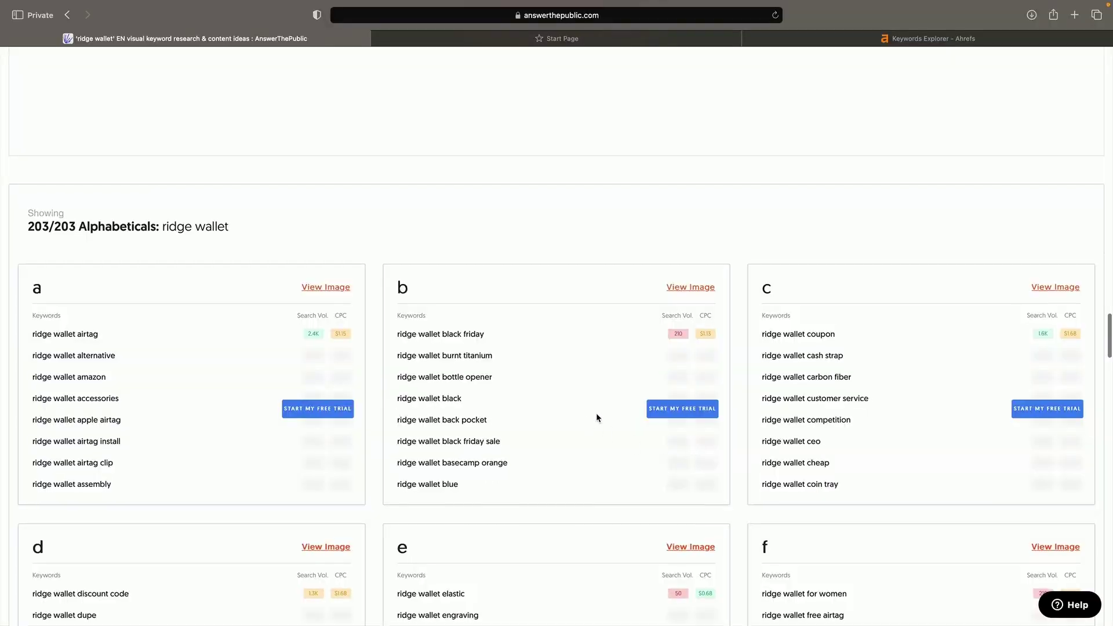
scroll(598, 416, down, 2)
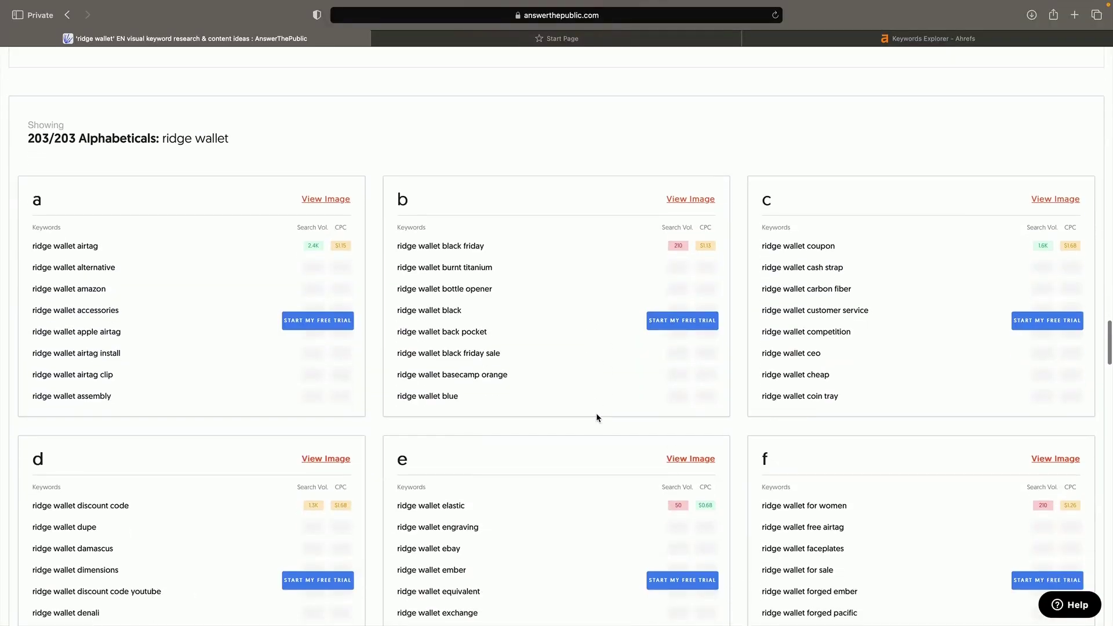
scroll(597, 417, down, 8)
scroll(597, 417, down, 15)
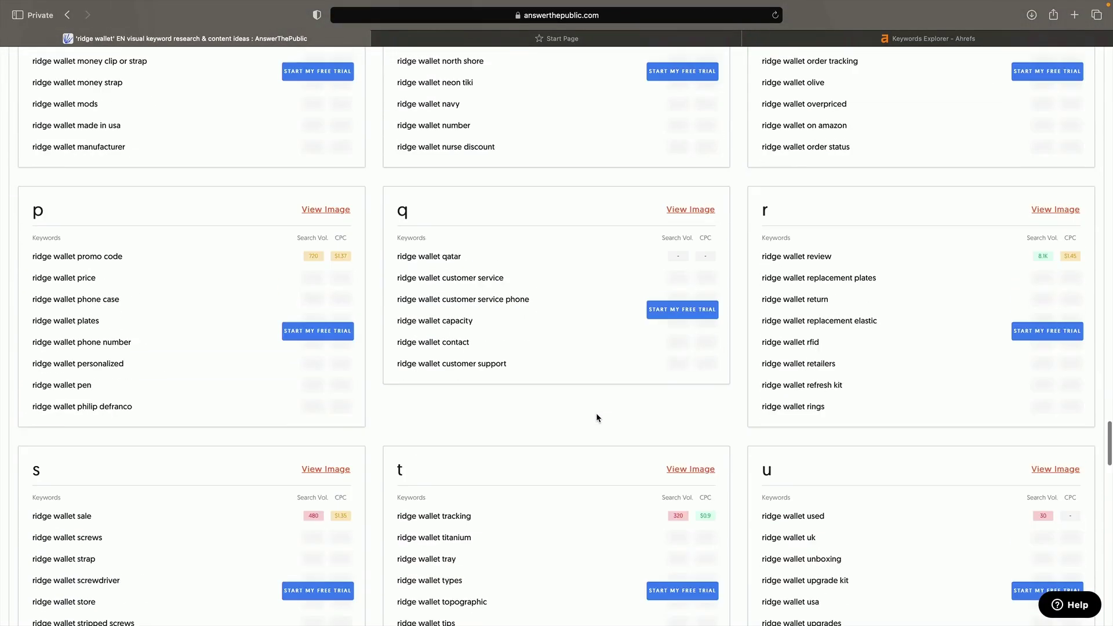
scroll(597, 417, up, 8)
scroll(597, 416, up, 15)
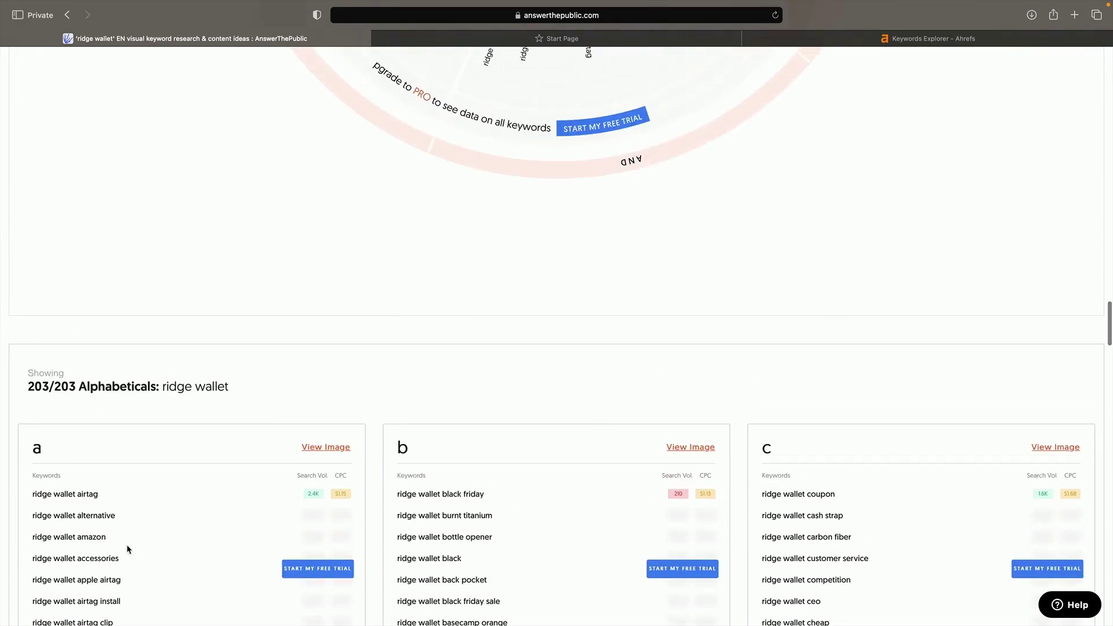
Step: Review the comparisons, prepositions and questions wheels for ridge wallet once more
scroll(484, 473, up, 10)
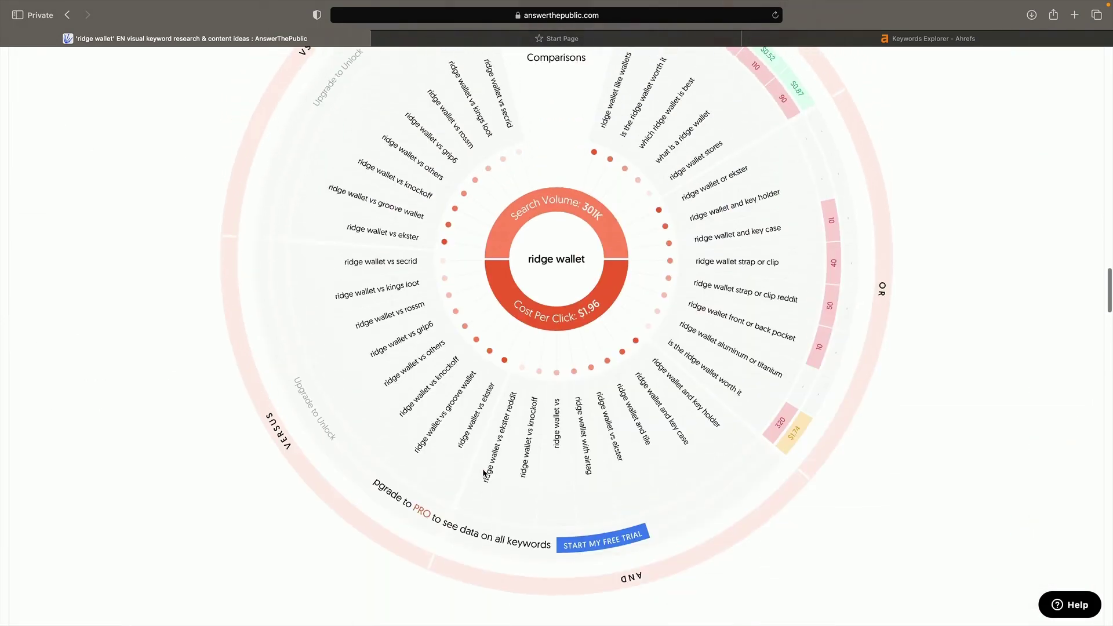
scroll(484, 472, up, 10)
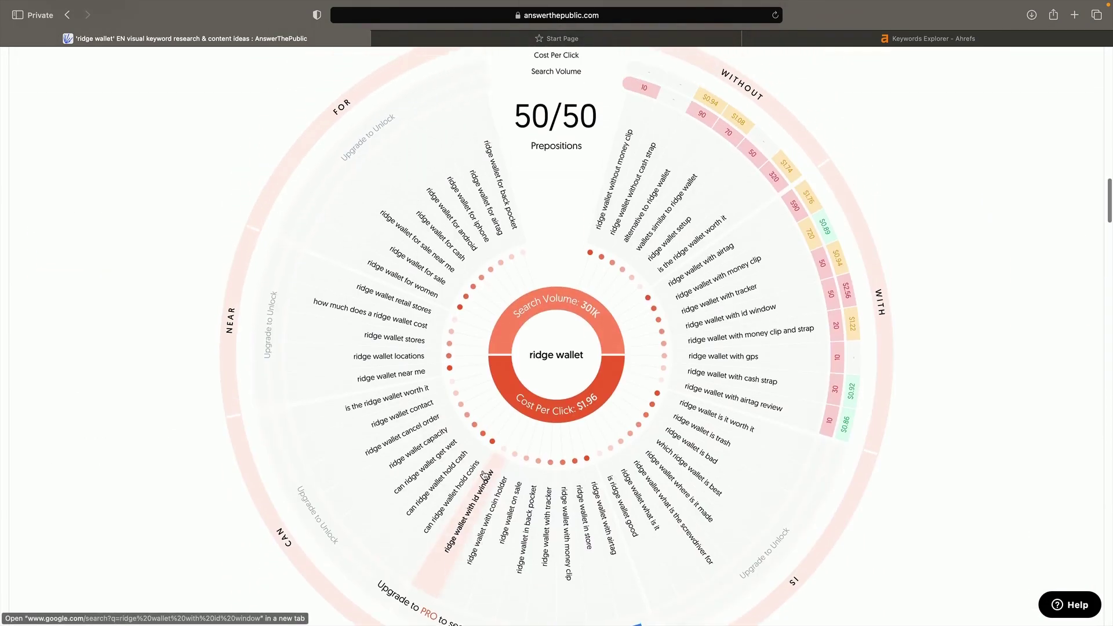
scroll(353, 110, up, 15)
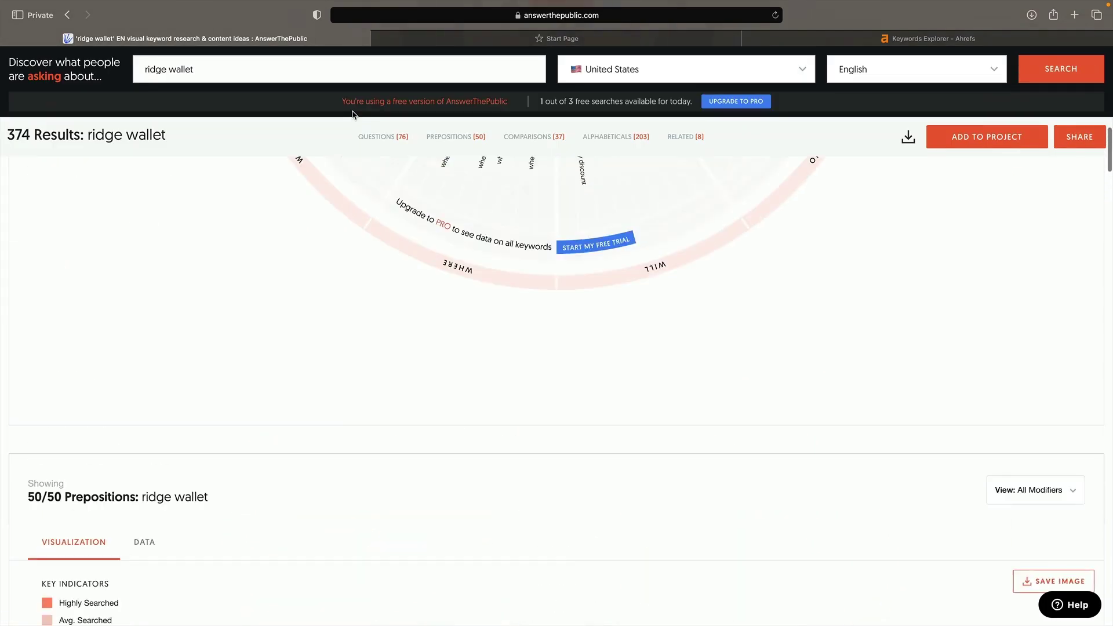
scroll(582, 435, down, 2)
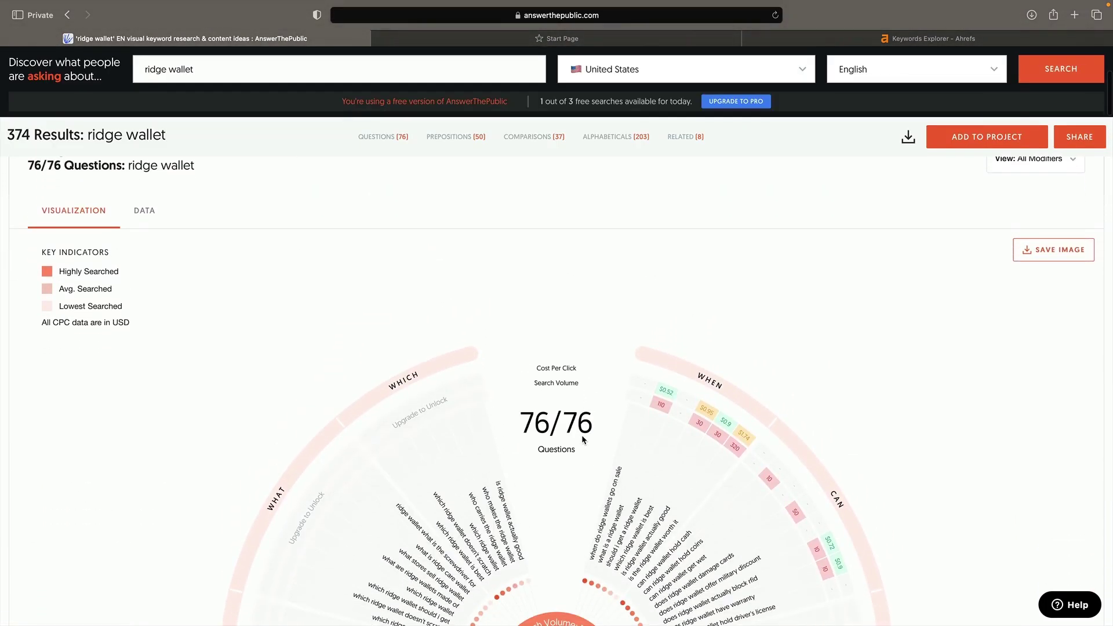
scroll(745, 476, down, 10)
scroll(669, 452, down, 20)
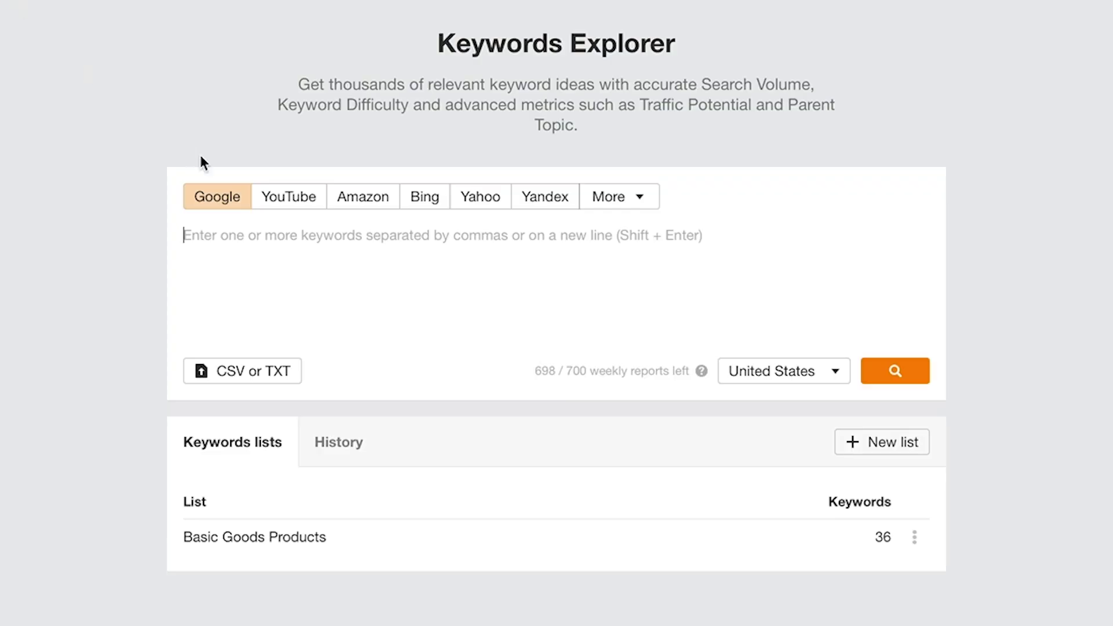
Step: Look up "Ridge Wallet" in Ahrefs Keywords Explorer for Google in the United States and review the matching question keywords
text(Ridge Wallet)
click(921, 377)
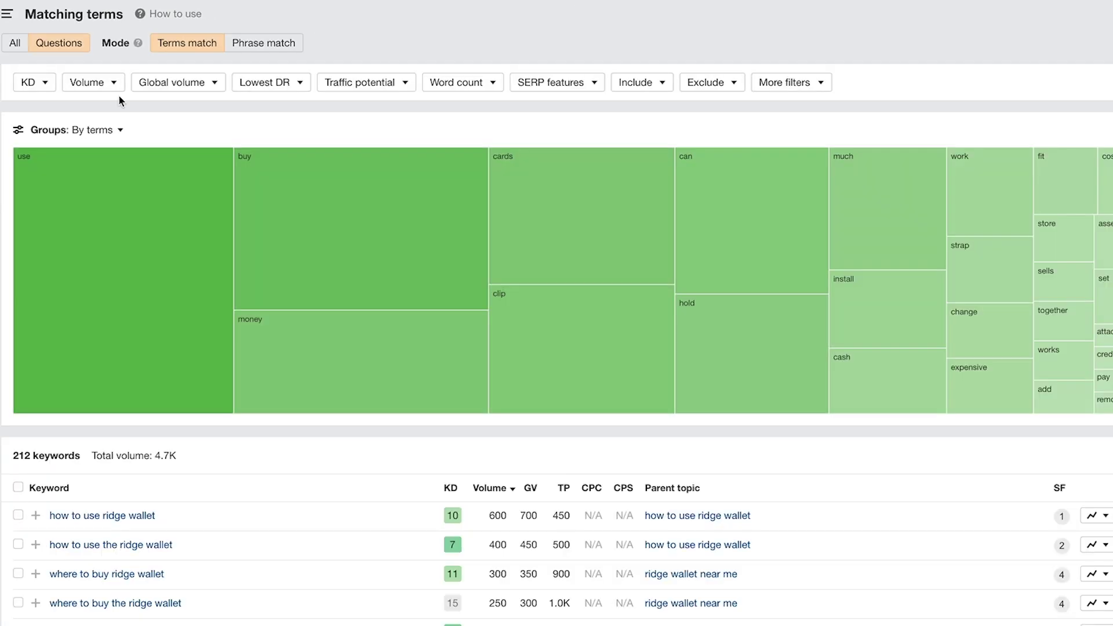
scroll(120, 96, down, 4)
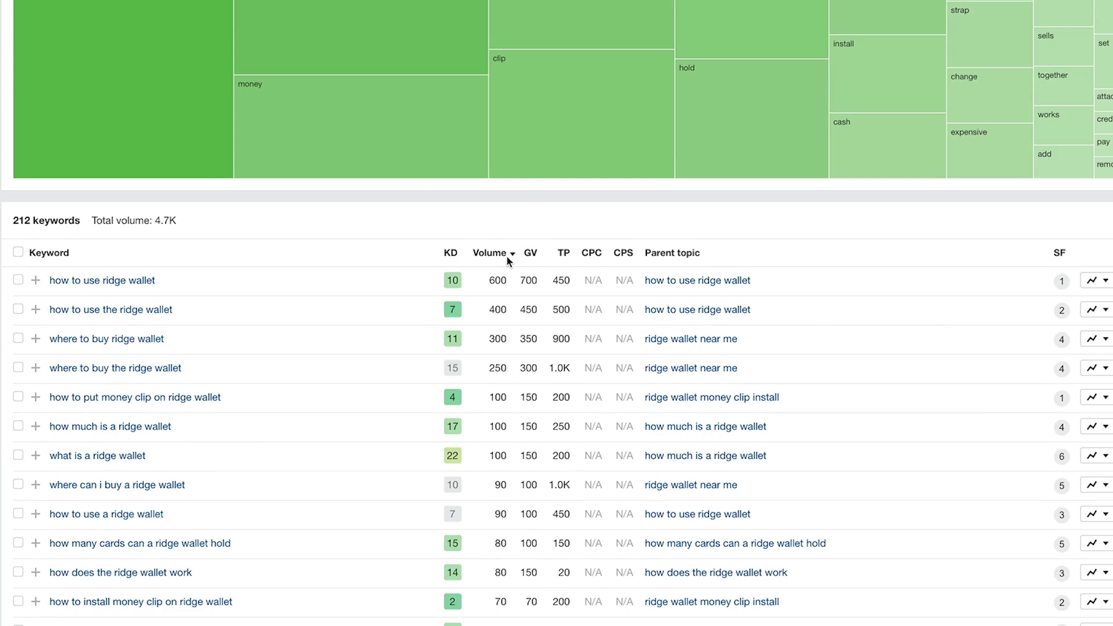
mouse_move(499, 256)
scroll(221, 269, down, 5)
scroll(222, 269, down, 1)
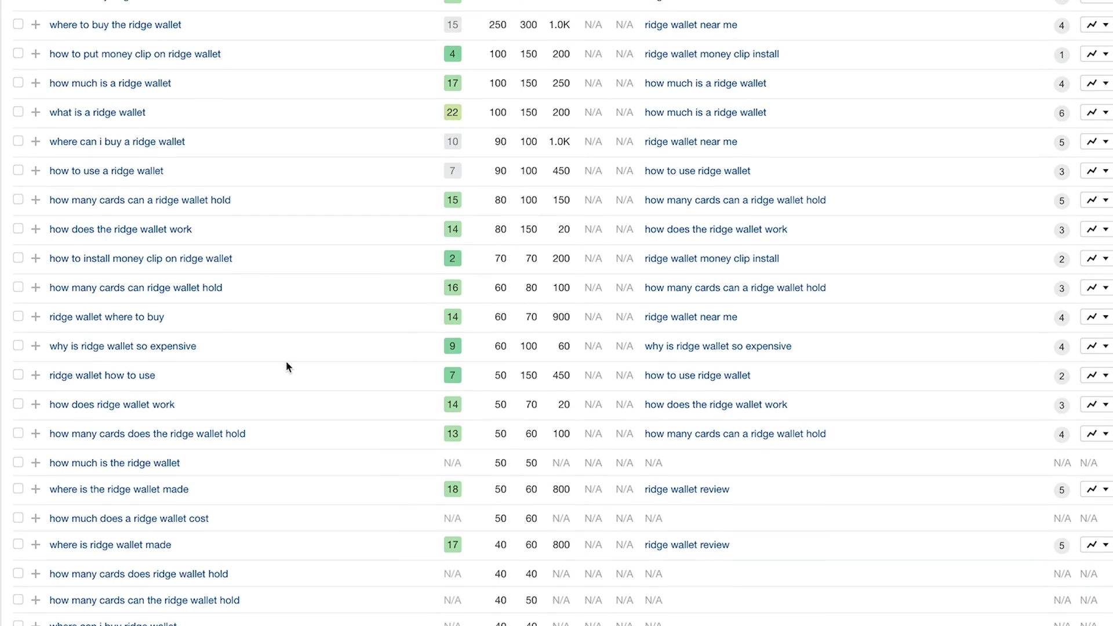
scroll(287, 362, down, 5)
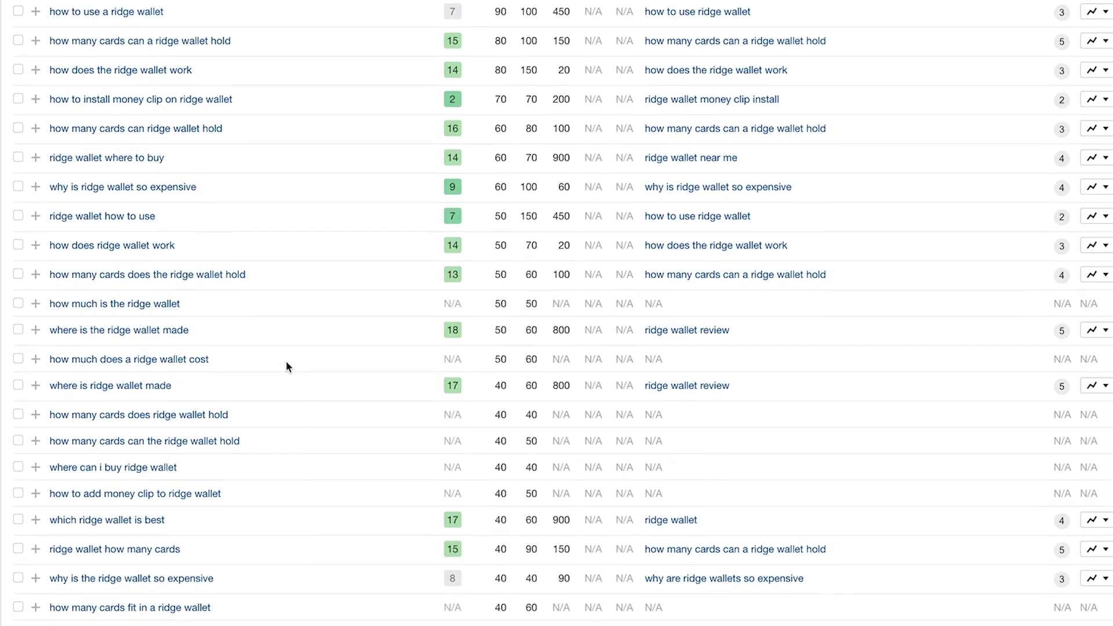
scroll(286, 361, down, 6)
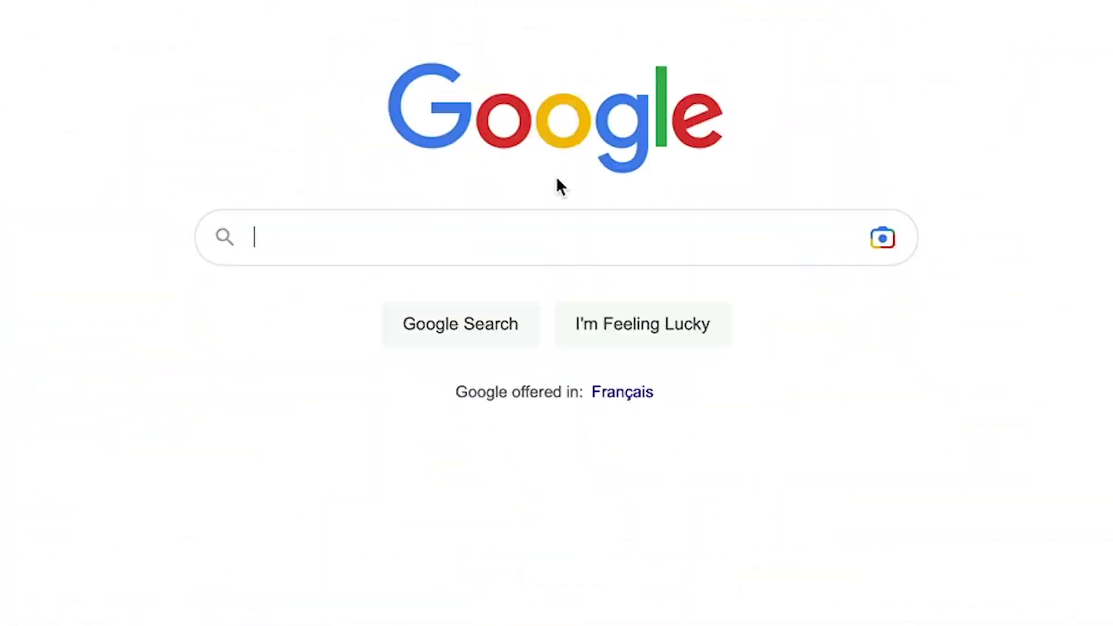
Step: Search Google for "ridge wallet" and look through the People also ask questions and related searches
text(ridge wallet)
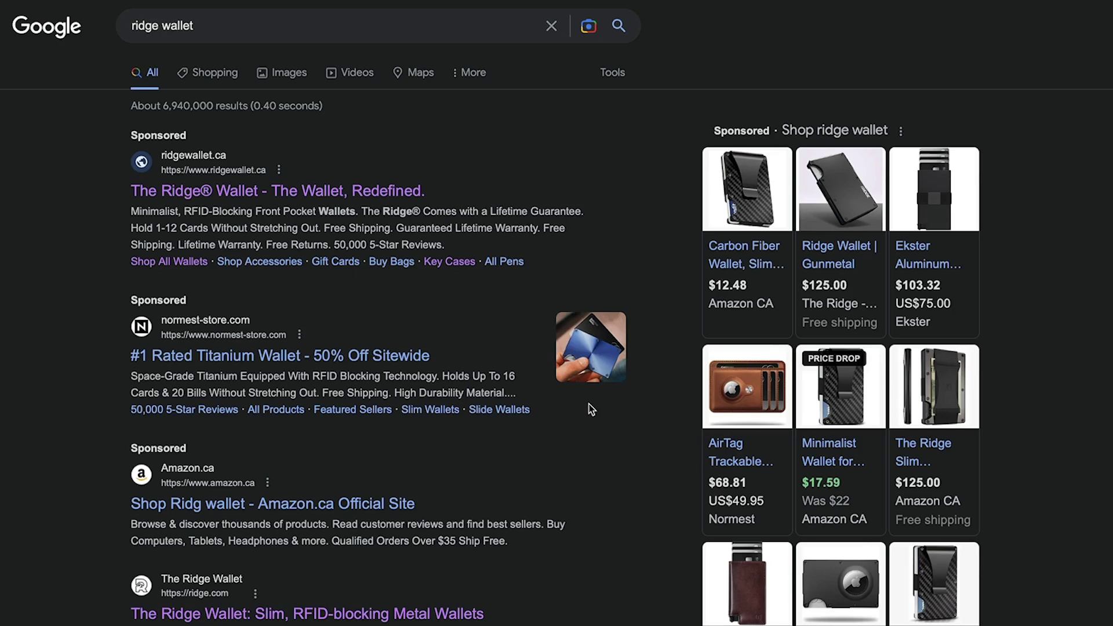
scroll(590, 409, down, 10)
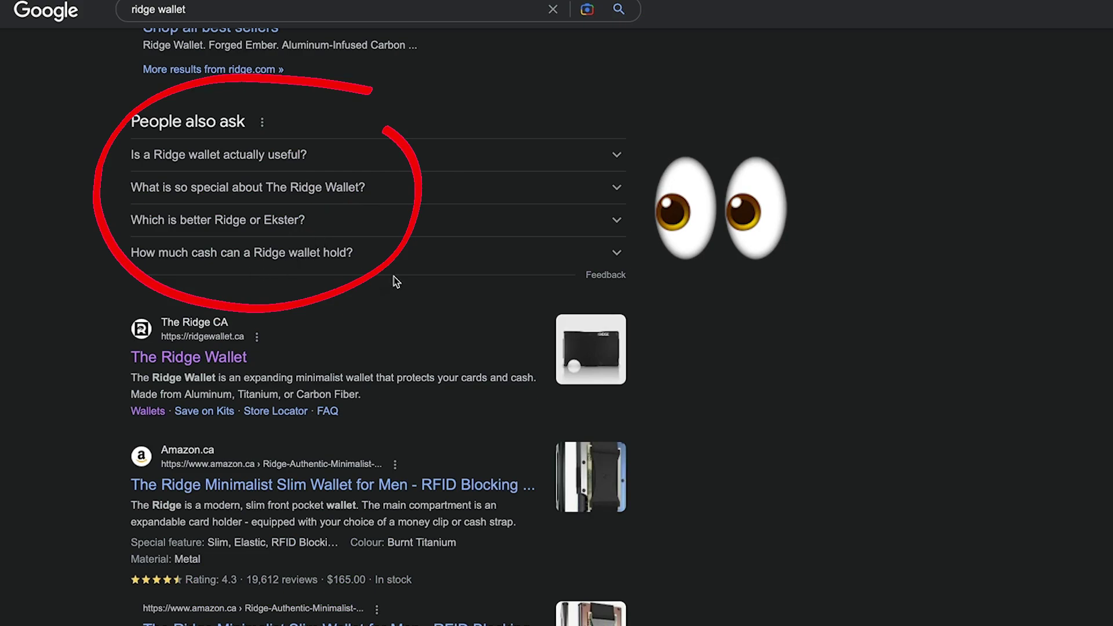
scroll(395, 281, down, 20)
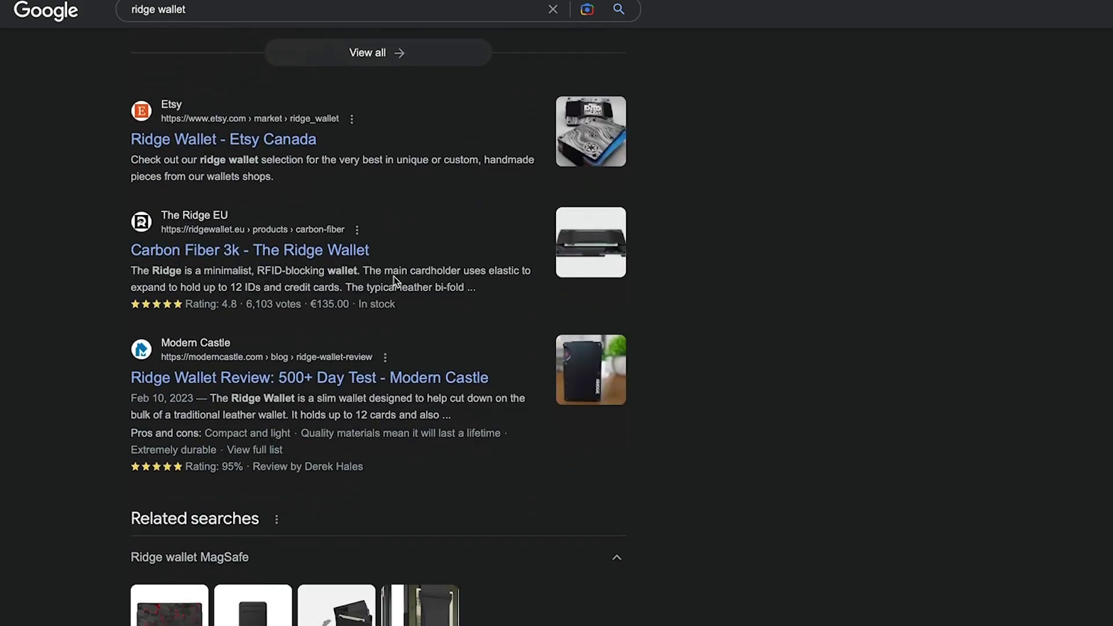
Step: Look through the related searches at the end of the ridge wallet results and return to the start of the results
scroll(395, 282, down, 7)
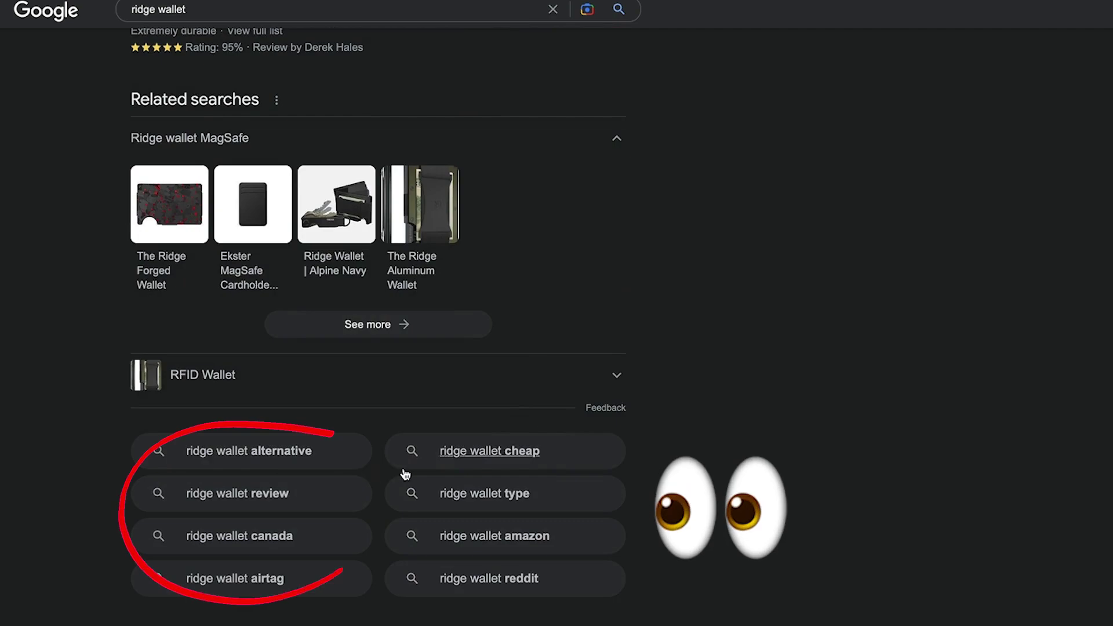
scroll(514, 495, up, 20)
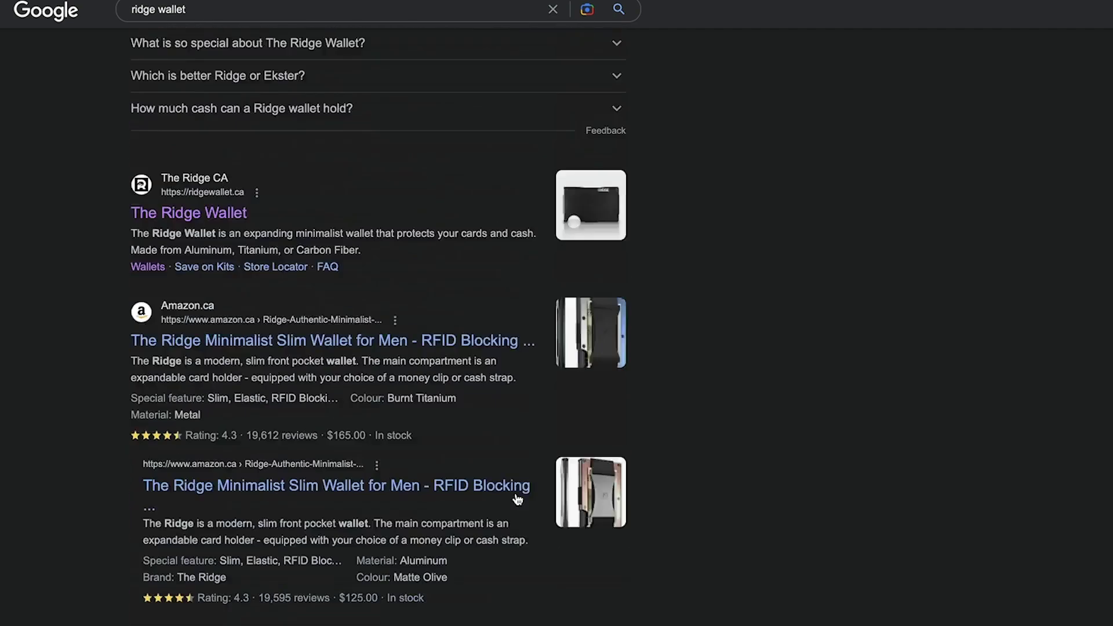
scroll(518, 500, up, 10)
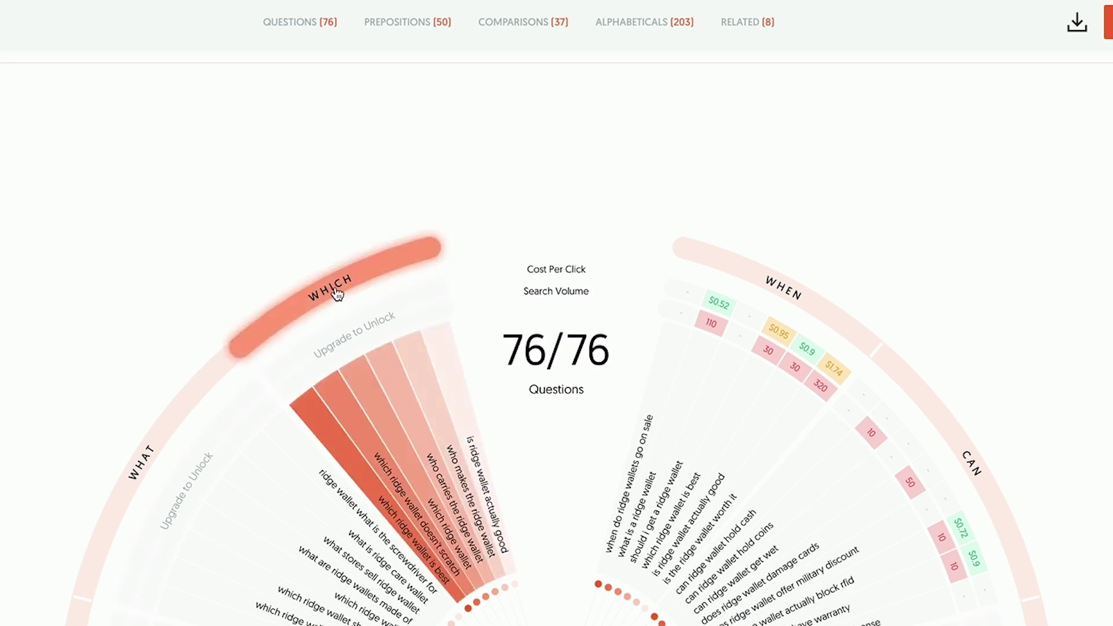
Step: Review the questions wheel for ridge wallet in AnswerThePublic and enter "does ridge wallet" as the Google query
scroll(1005, 436, down, 3)
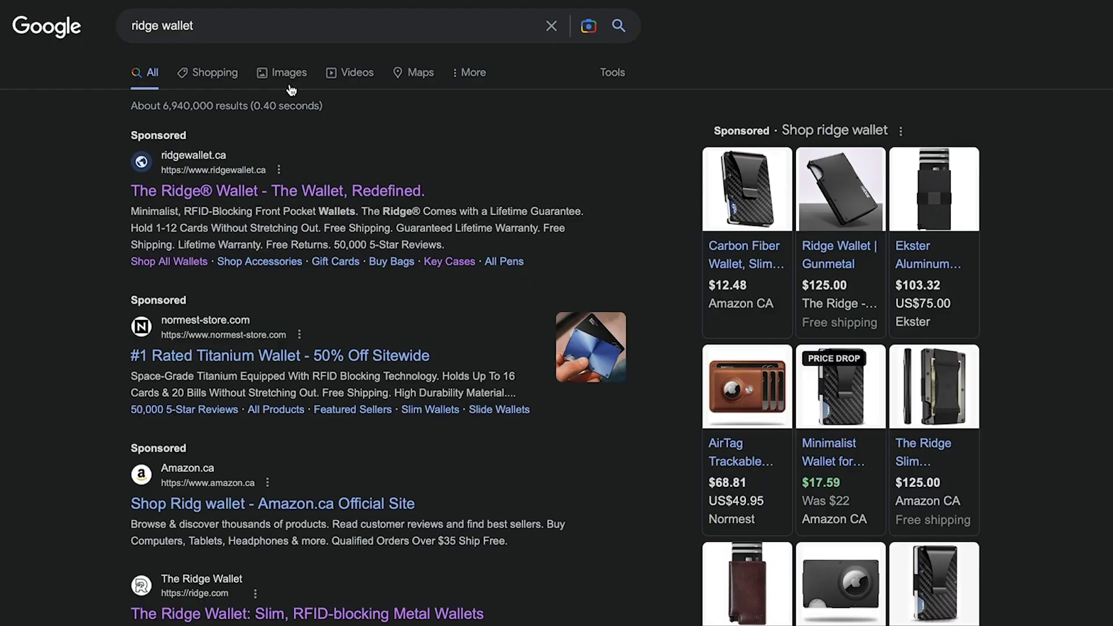
triple_click(281, 39)
text(does ridge wallet)
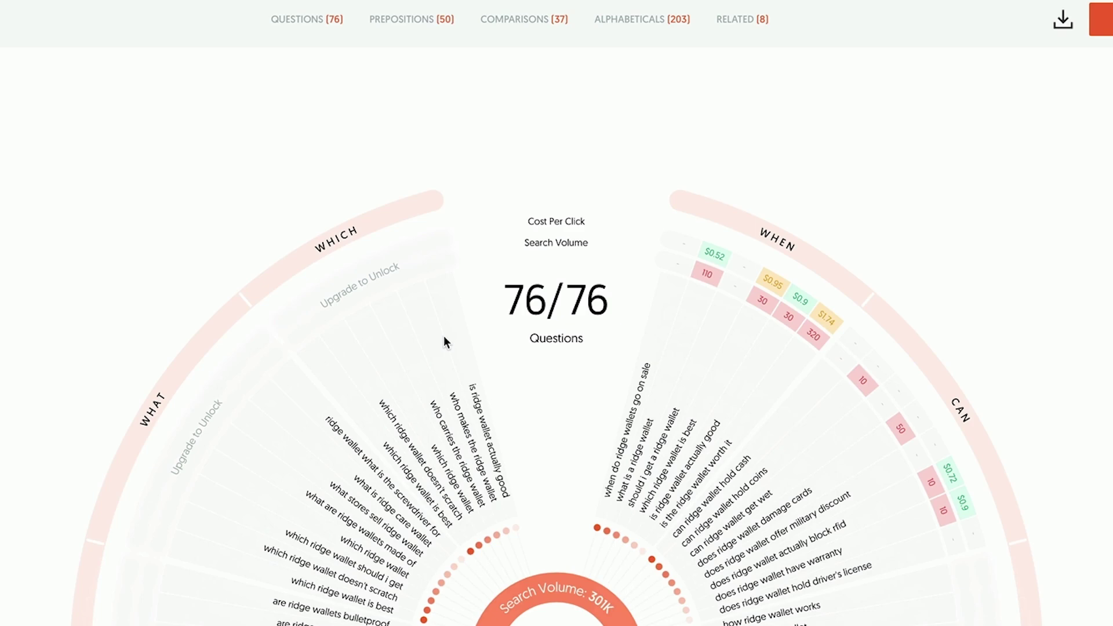
Step: Revisit the ridge wallet questions wheel and enter "ridge wallet" as a fresh query on the Google home page
scroll(444, 336, down, 3)
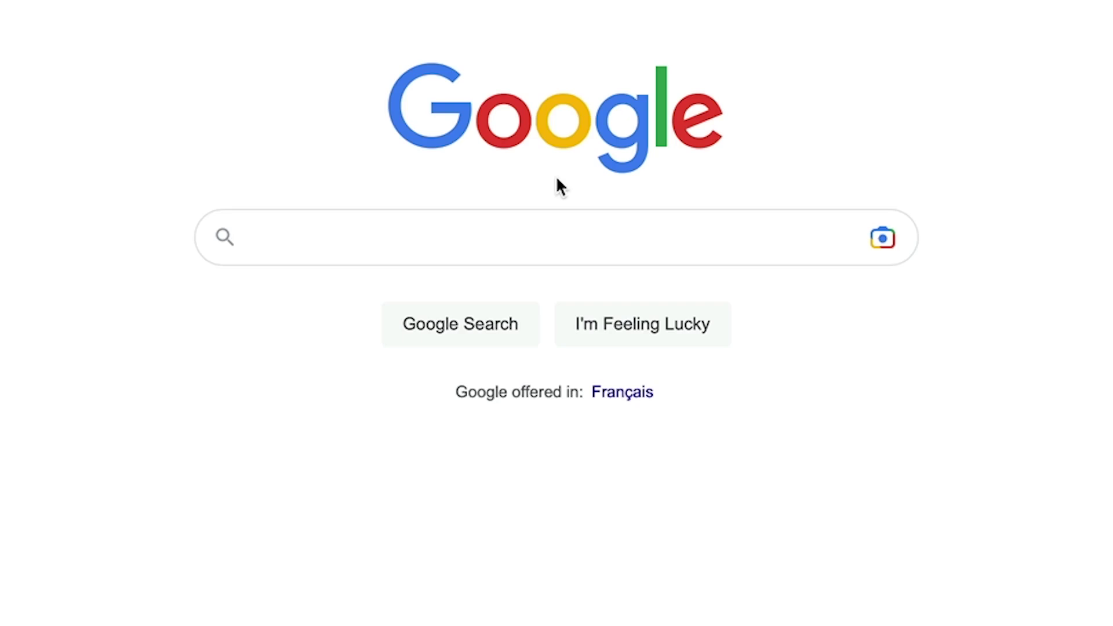
text(ridge wallet)
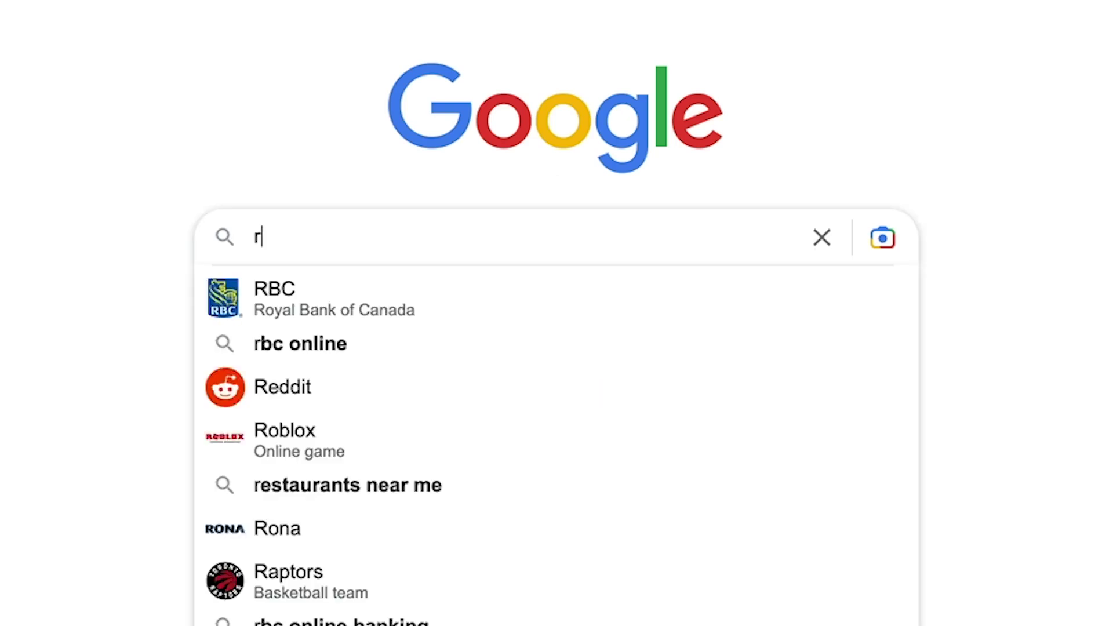